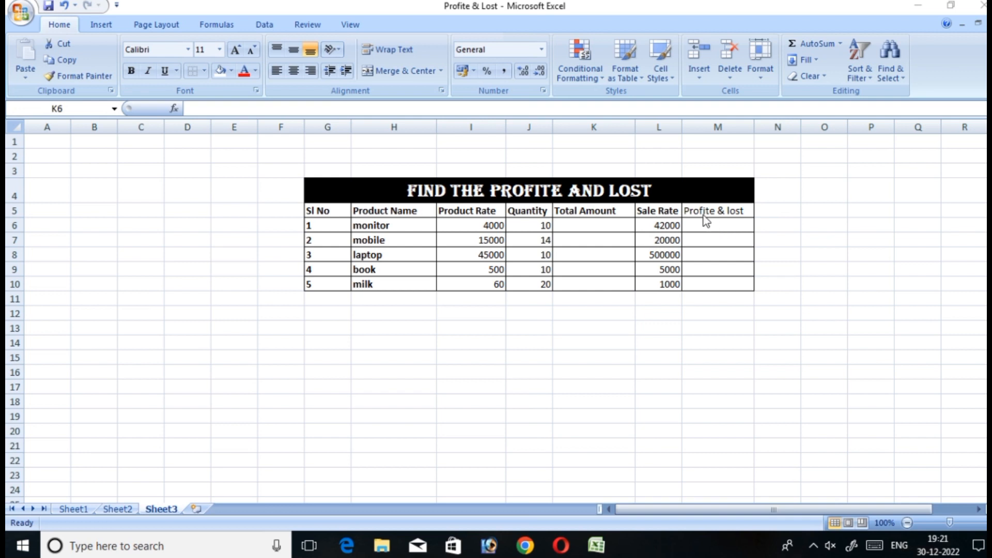
# Calculate the monitor's total amount in K6 with the formula =I6*J6
pyautogui.click(589, 226)
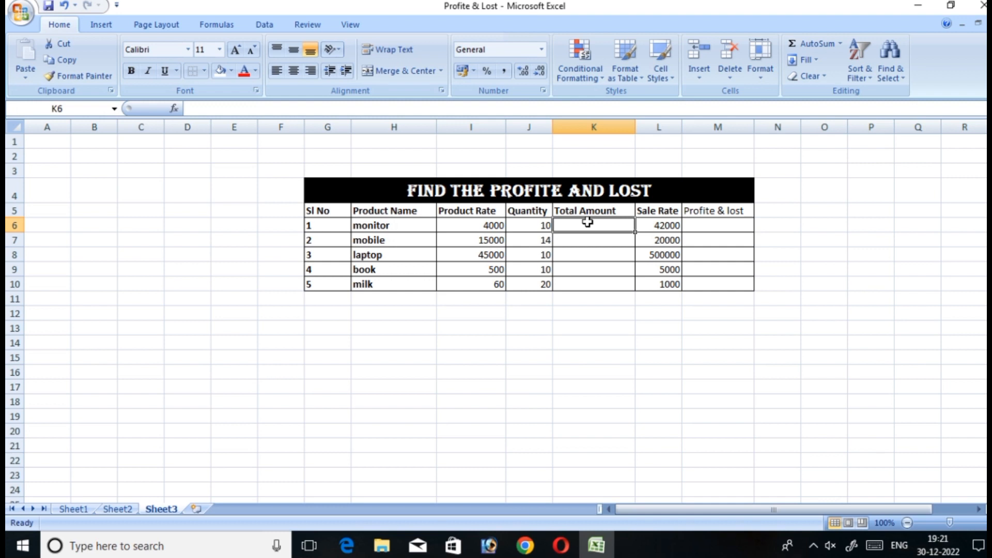
pyautogui.write('=')
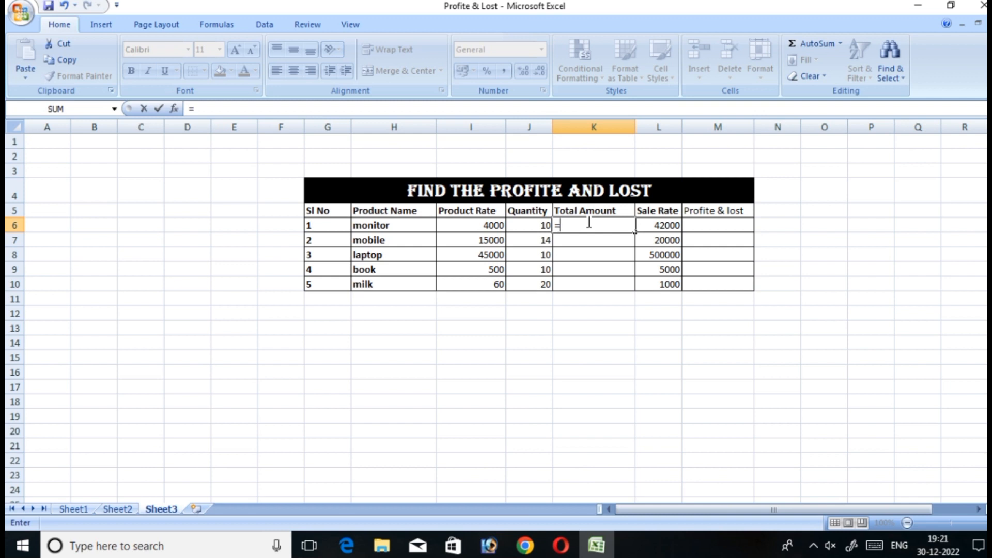
pyautogui.click(485, 225)
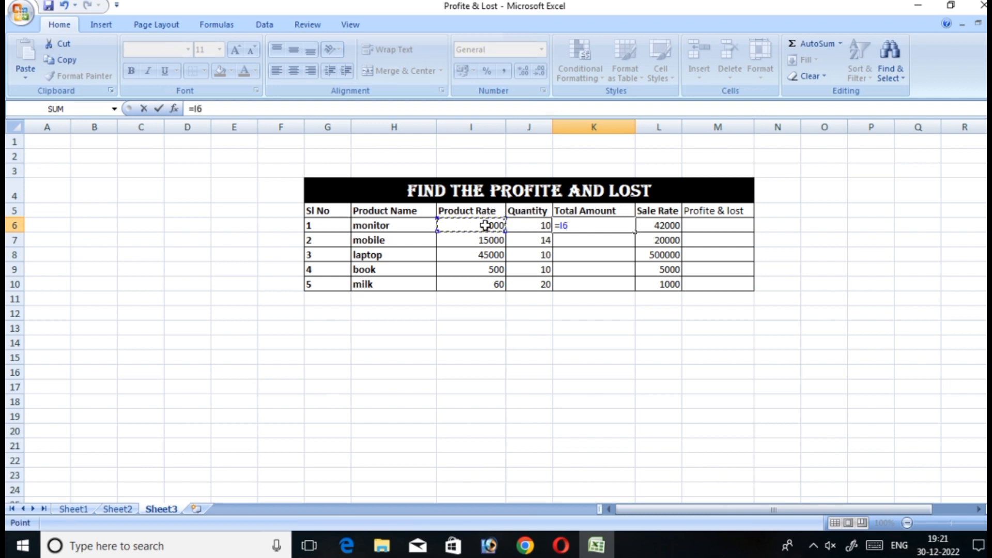
pyautogui.write('*')
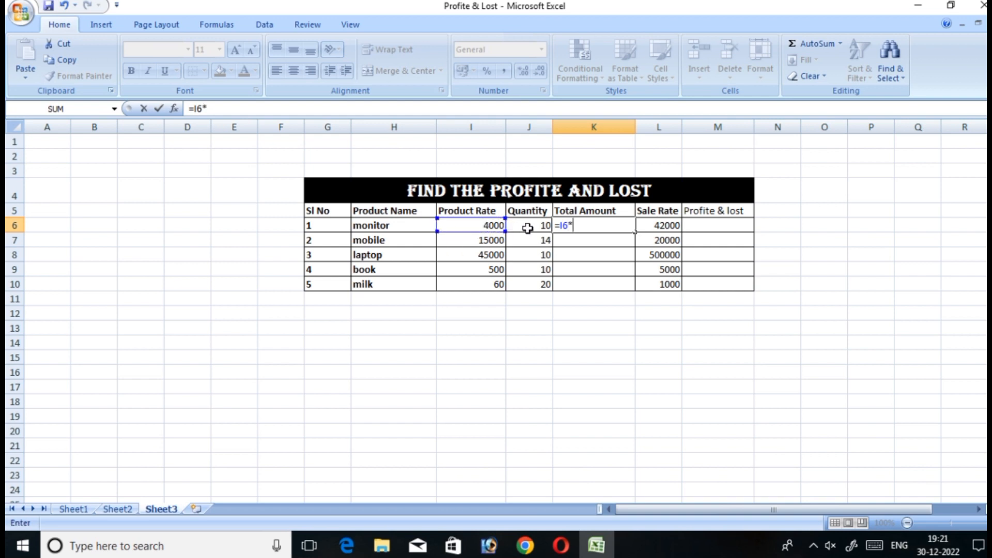
pyautogui.click(533, 227)
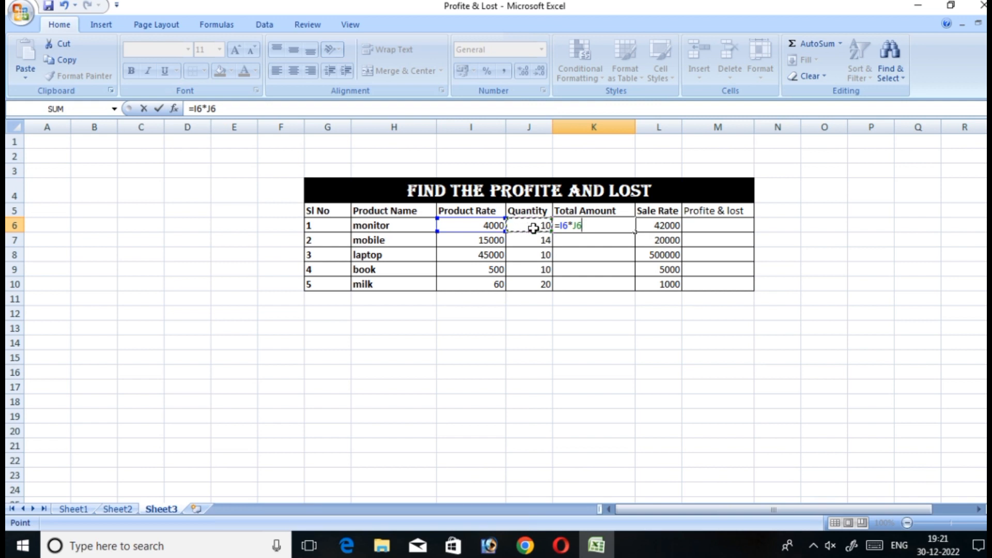
pyautogui.press('Return')
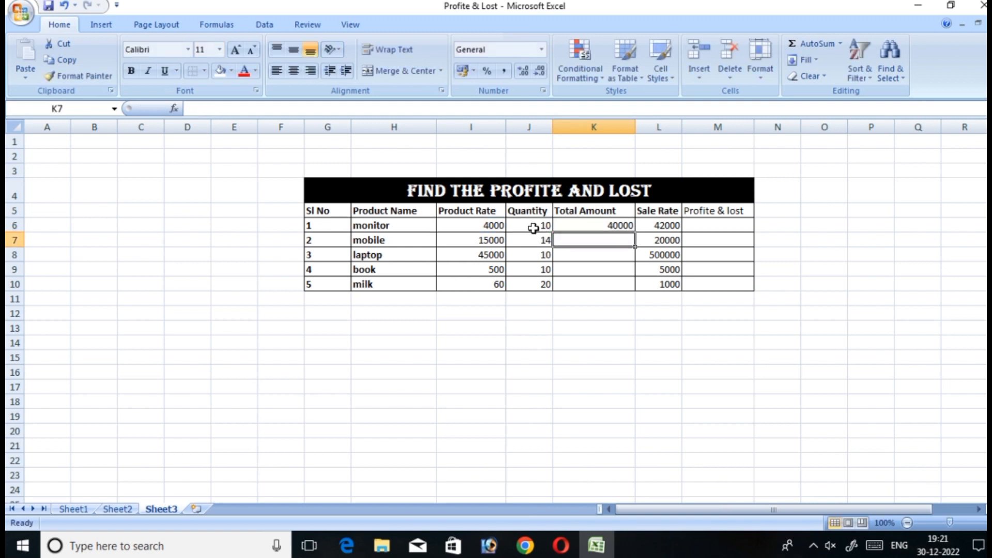
# Fill the Total Amount formula from K6 down to K10 for the remaining products
pyautogui.click(606, 225)
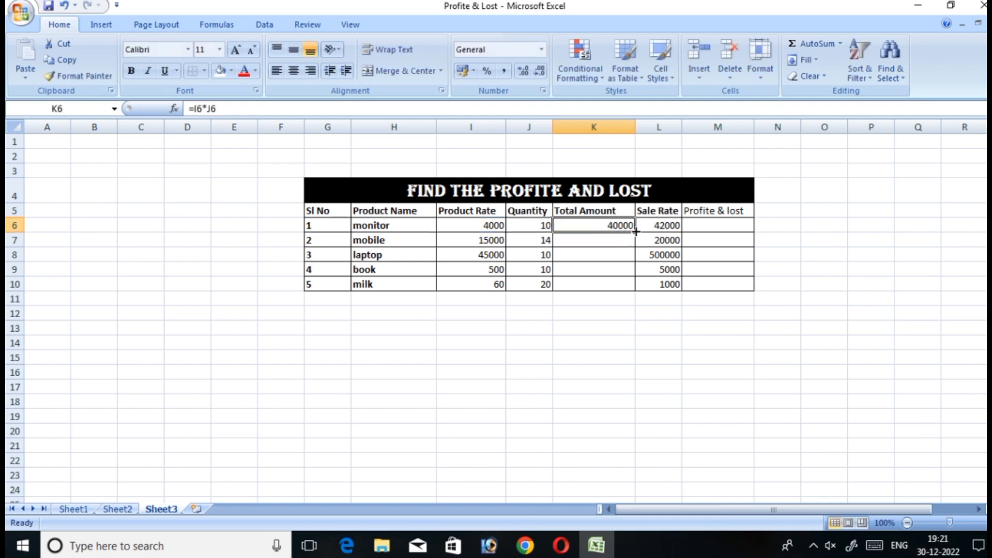
pyautogui.moveTo(634, 231)
pyautogui.mouseDown()
pyautogui.moveTo(638, 287)
pyautogui.moveTo(633, 257)
pyautogui.moveTo(665, 240)
pyautogui.moveTo(651, 226)
pyautogui.mouseUp()
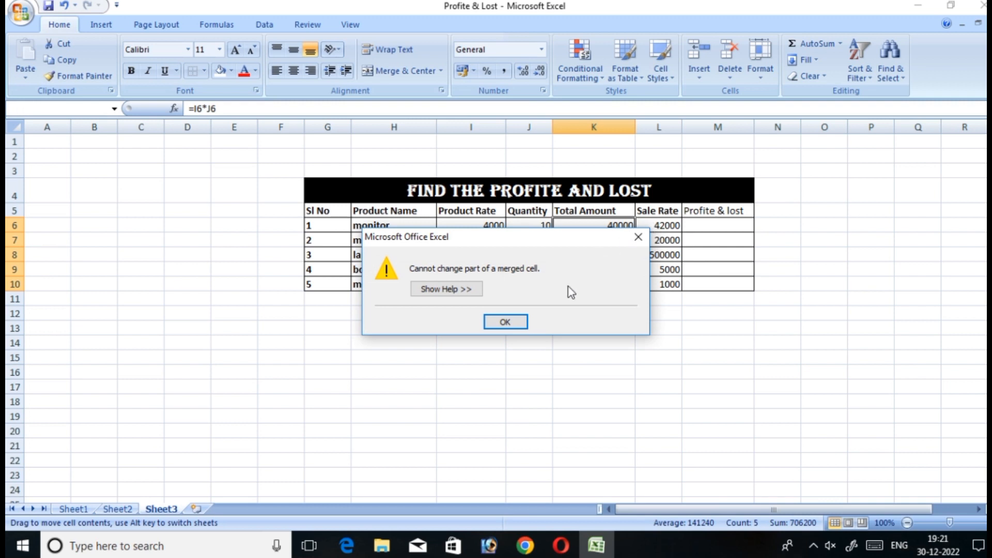
pyautogui.click(505, 322)
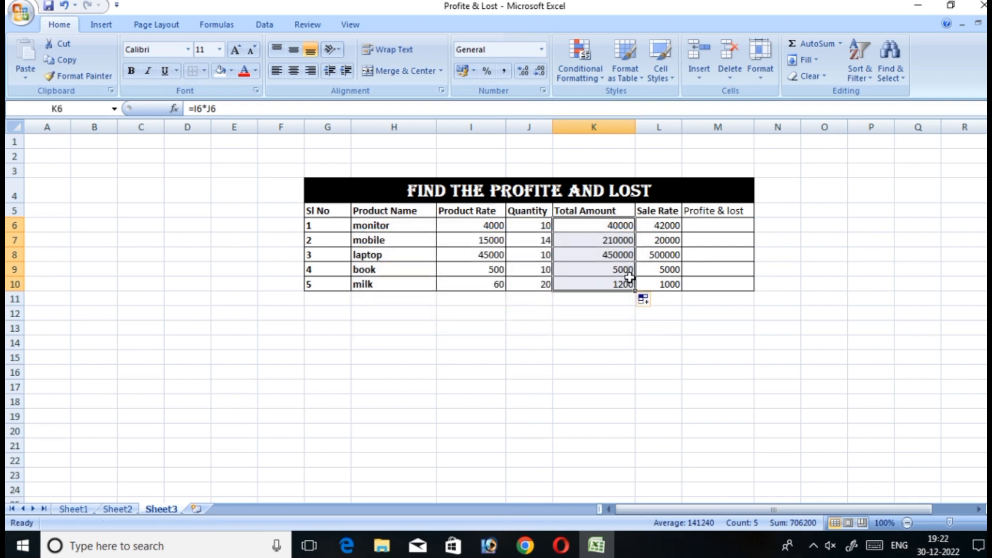
# Calculate the monitor's profit or loss in M6 with =L6-K6 and fill the formula down to M10
pyautogui.click(663, 225)
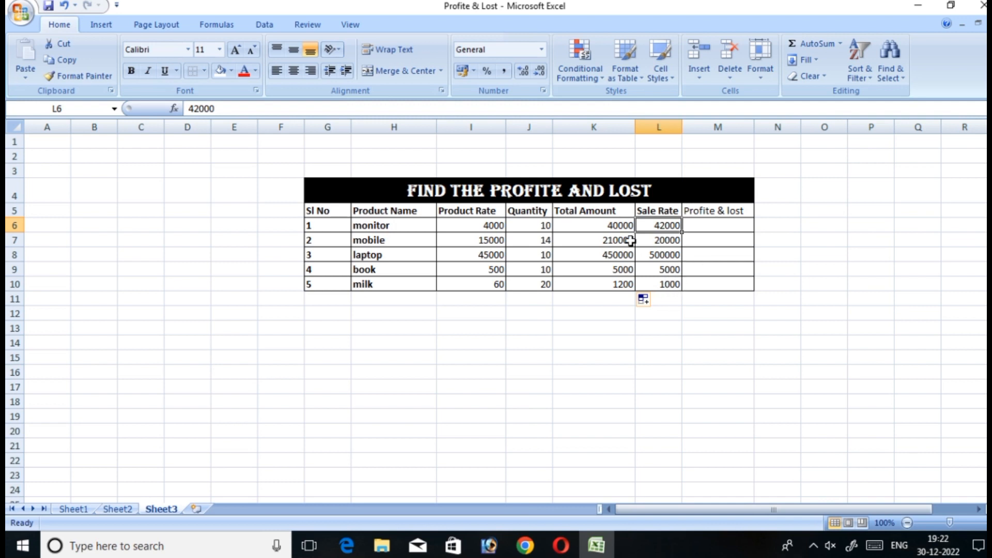
pyautogui.click(709, 223)
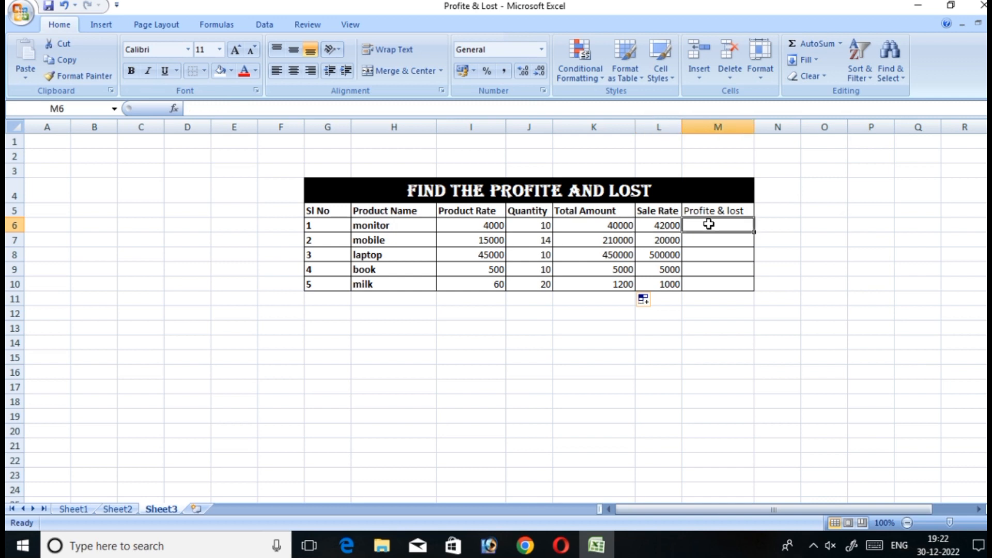
pyautogui.write('=')
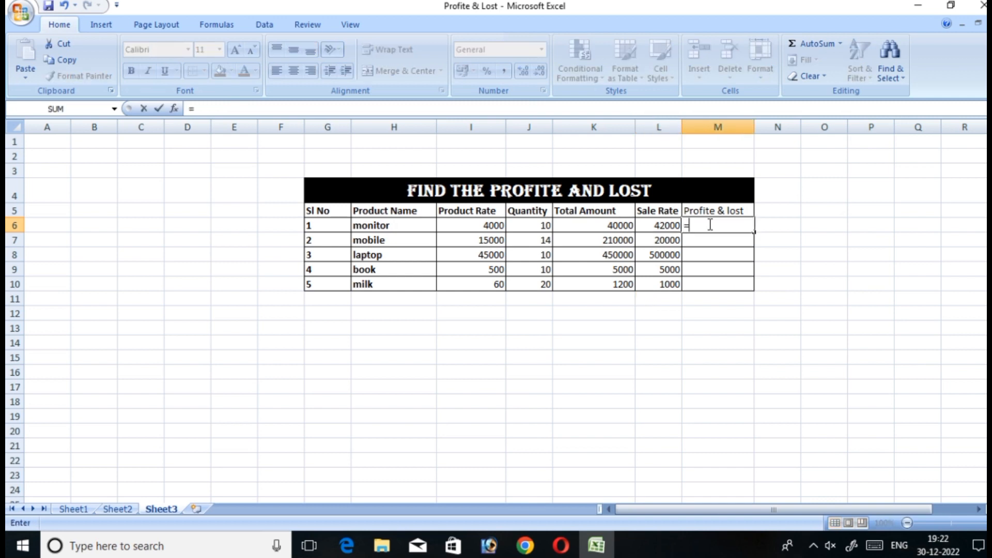
pyautogui.click(661, 226)
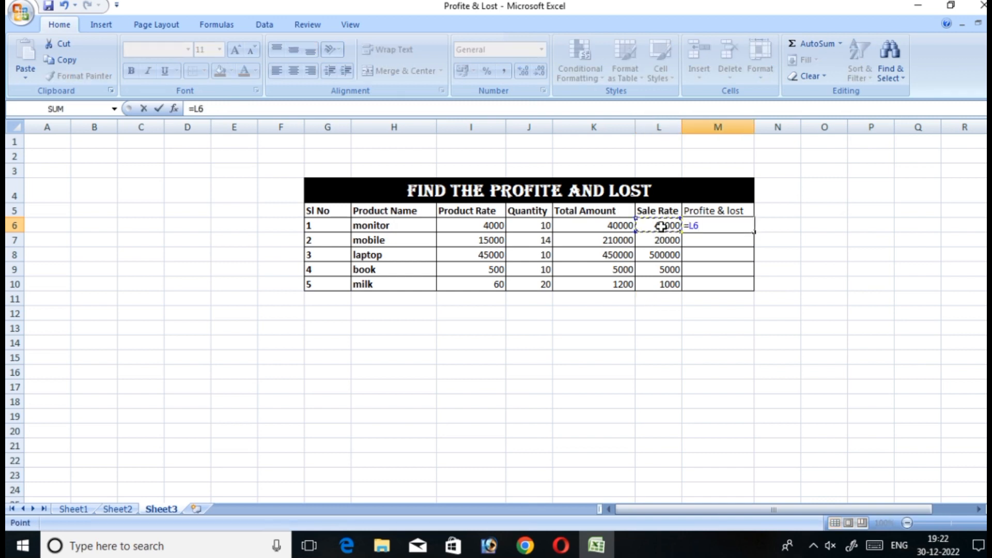
pyautogui.write('-')
pyautogui.click(614, 225)
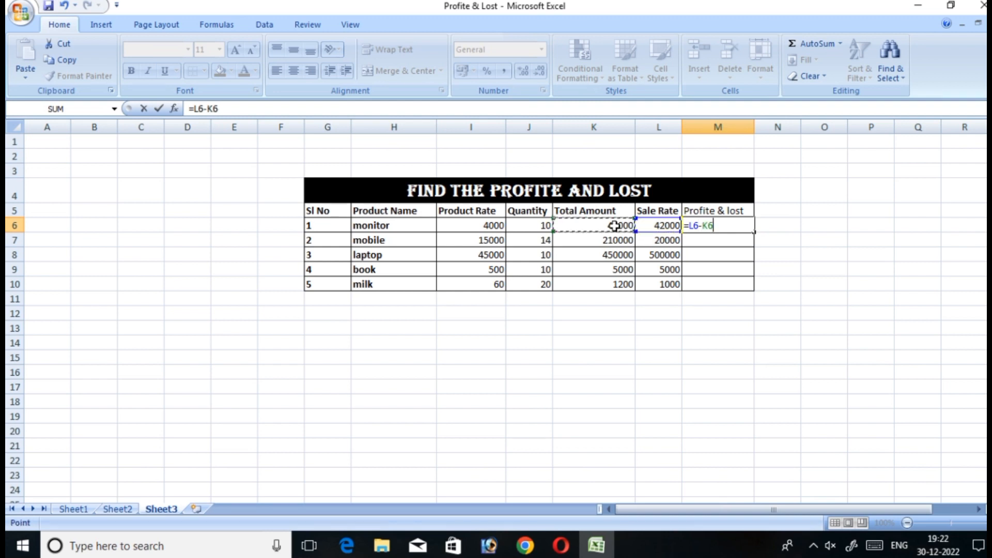
pyautogui.press('Return')
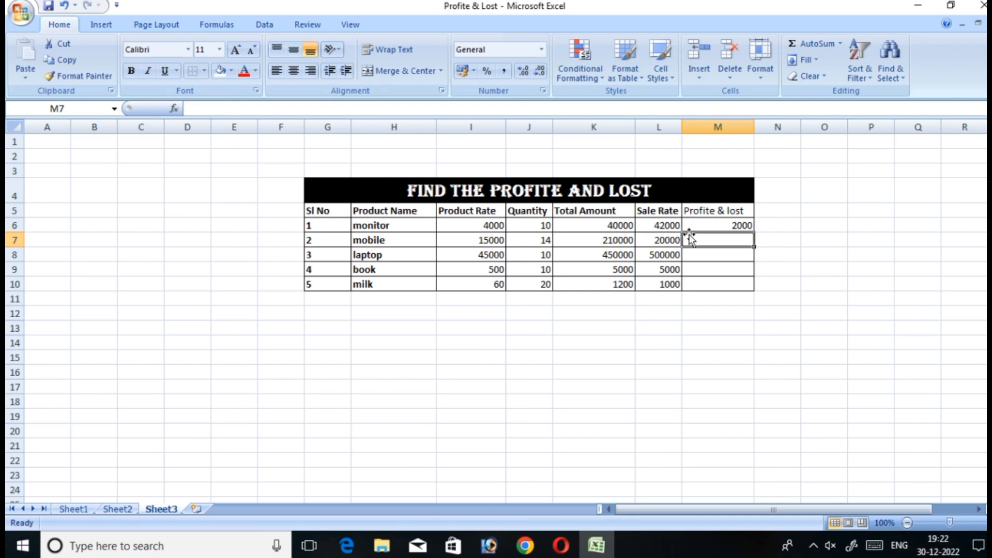
pyautogui.click(747, 225)
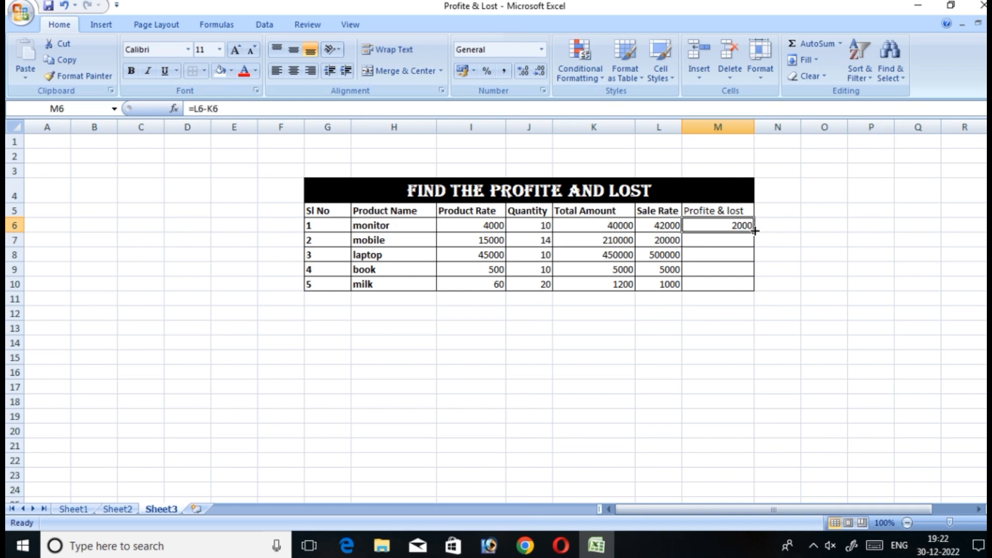
pyautogui.moveTo(754, 231); pyautogui.dragTo(754, 285)
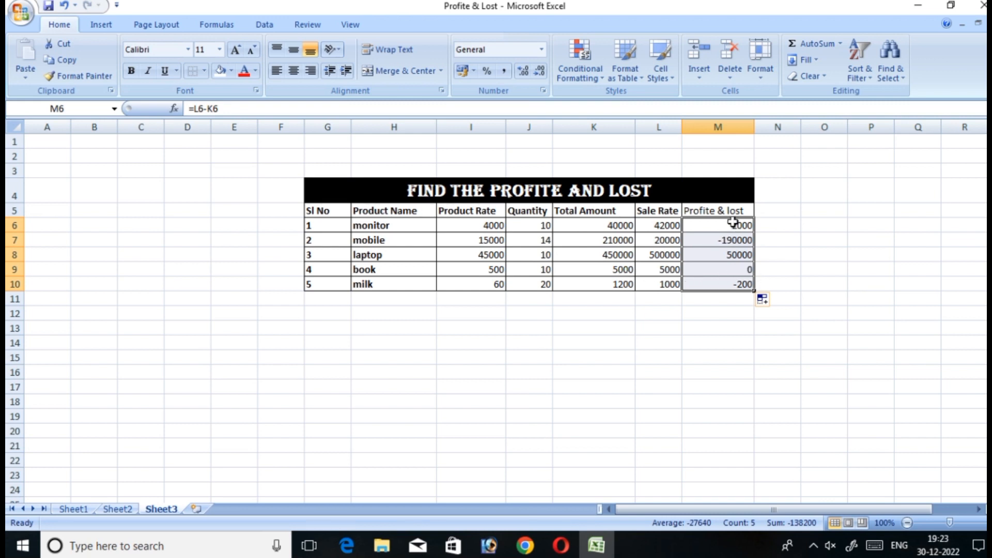
# Create a conditional formatting rule for M6:M10 of type "Format only cells that contain" with a green fill
pyautogui.moveTo(733, 220); pyautogui.dragTo(734, 282)
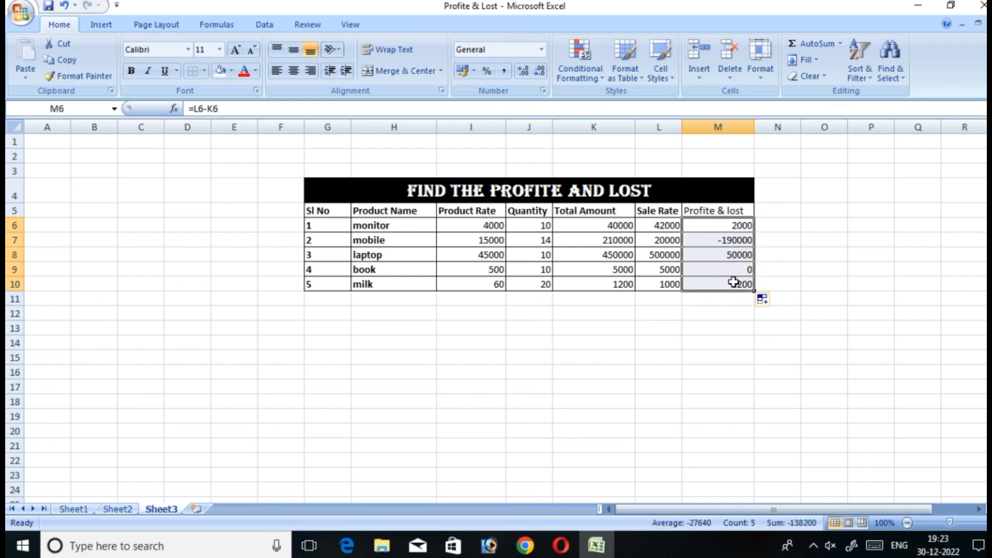
pyautogui.click(602, 76)
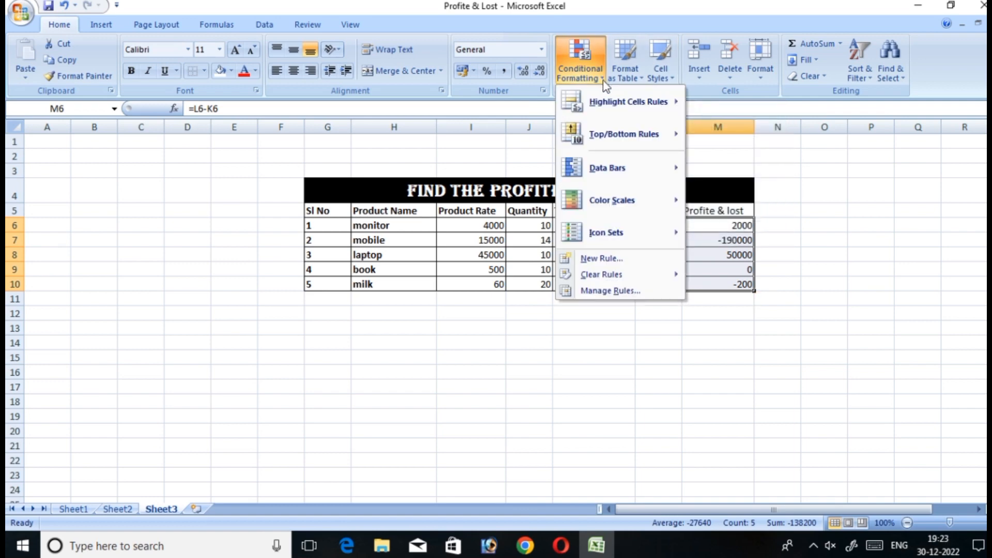
pyautogui.click(600, 258)
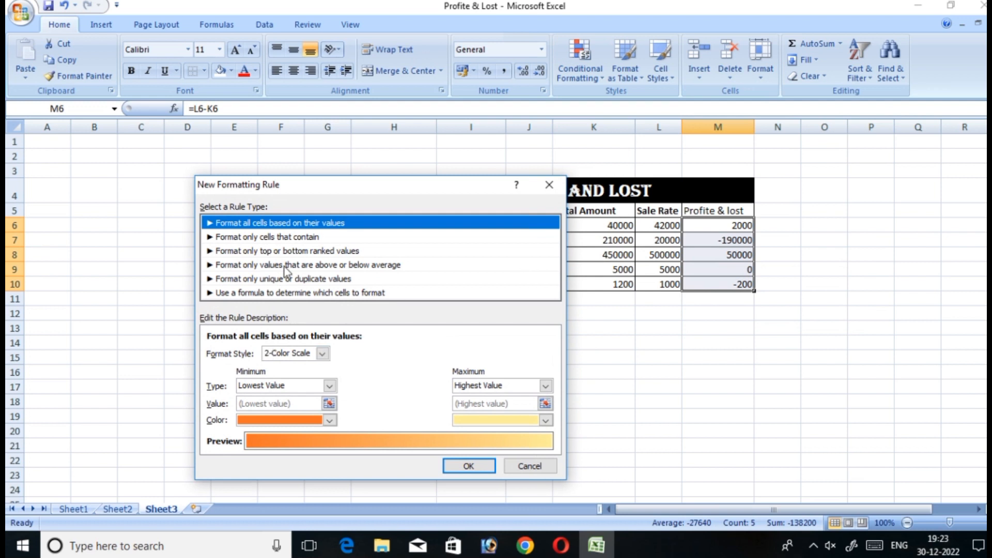
pyautogui.click(281, 238)
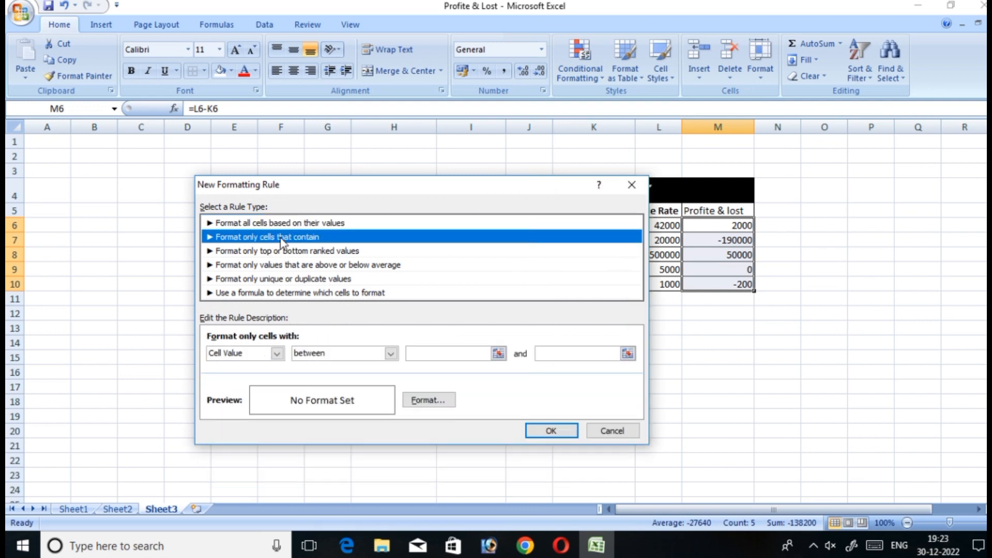
pyautogui.click(431, 401)
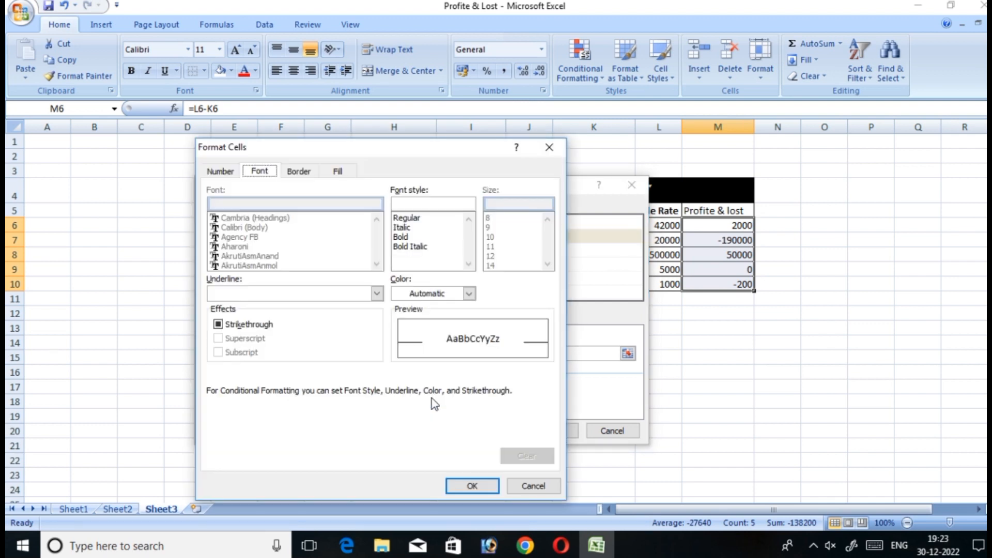
pyautogui.click(335, 171)
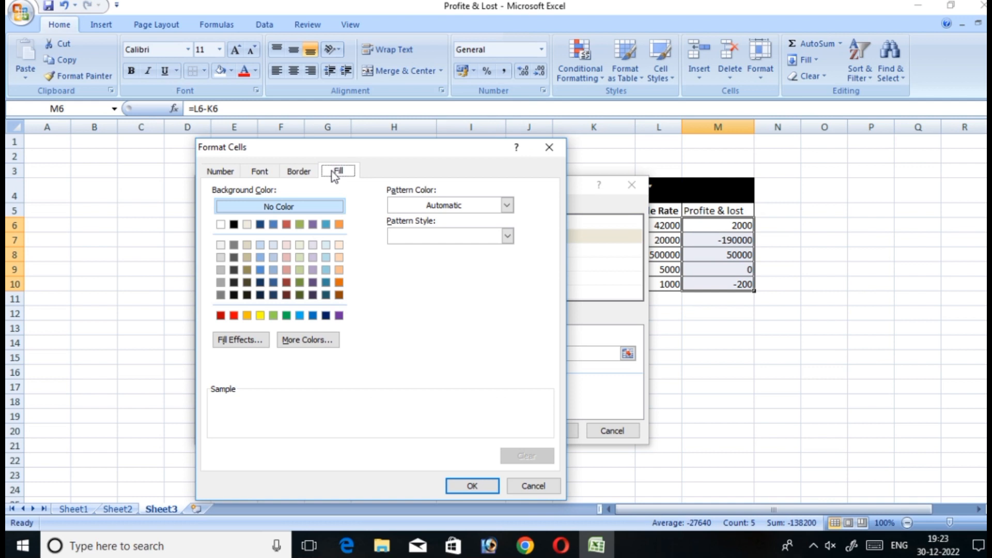
pyautogui.click(286, 315)
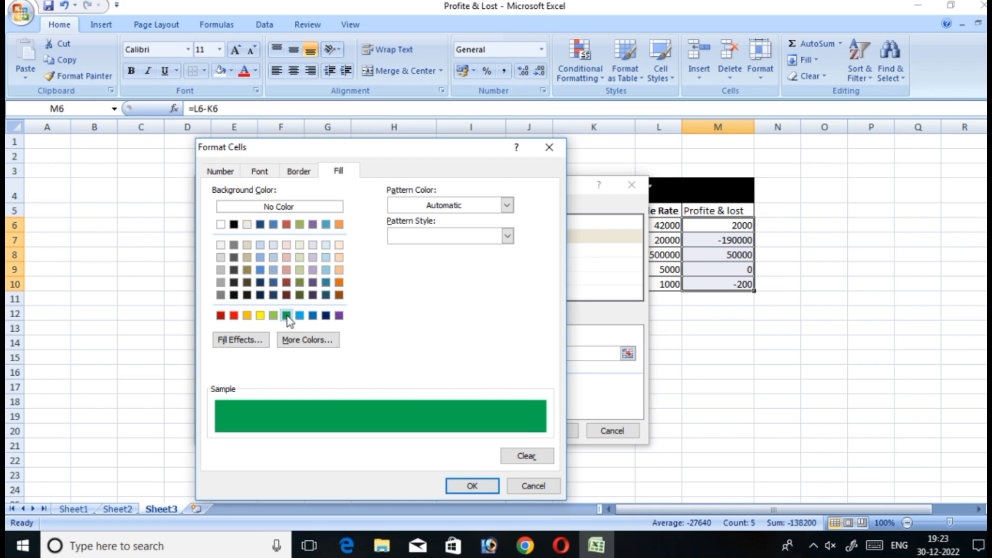
pyautogui.click(466, 484)
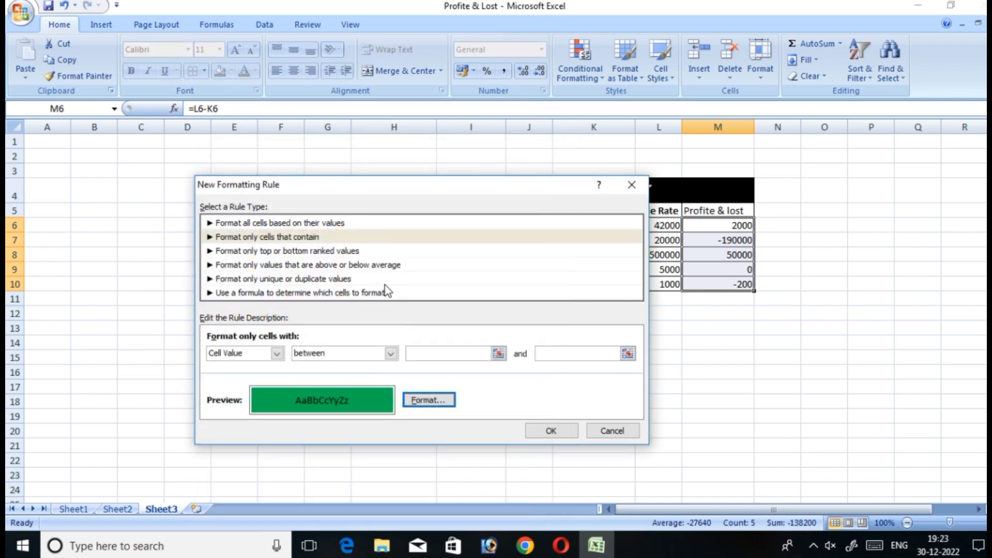
# Set the rule's condition to cell value greater than or equal to =0 and apply it
pyautogui.click(391, 353)
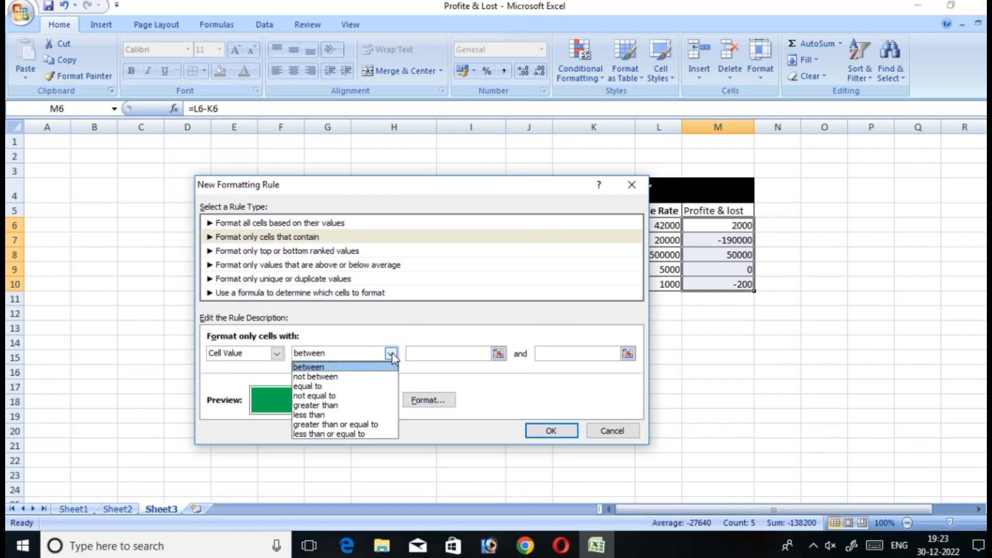
pyautogui.click(340, 424)
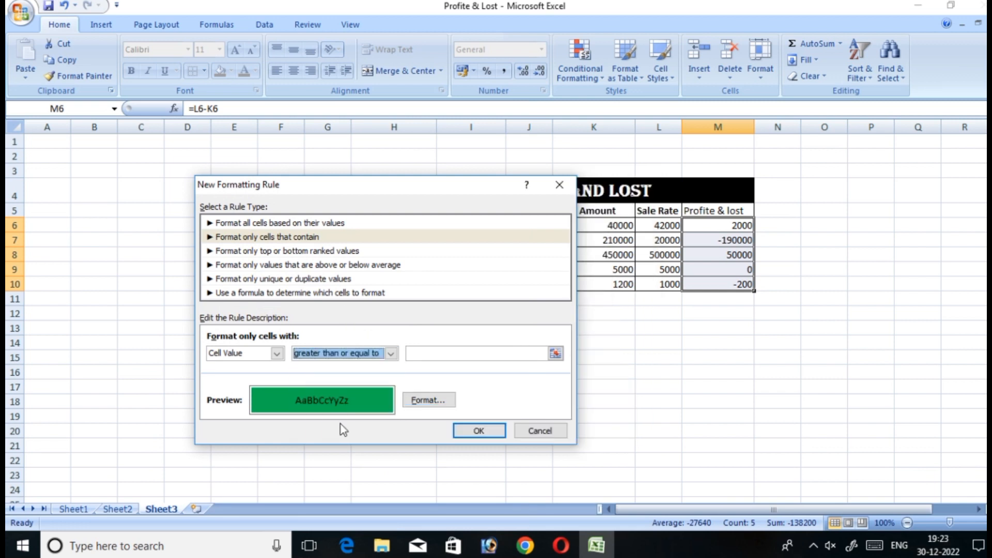
pyautogui.click(416, 355)
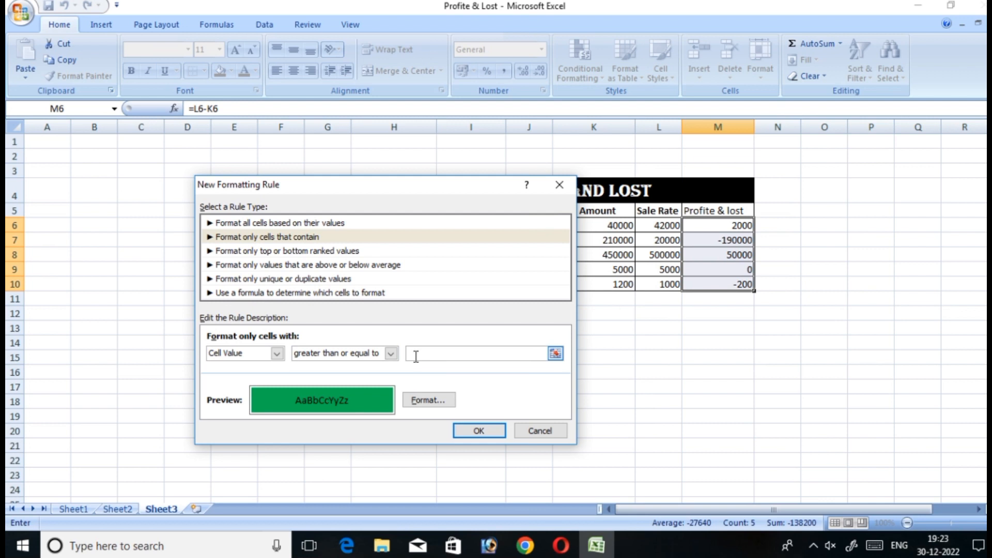
pyautogui.write('=0')
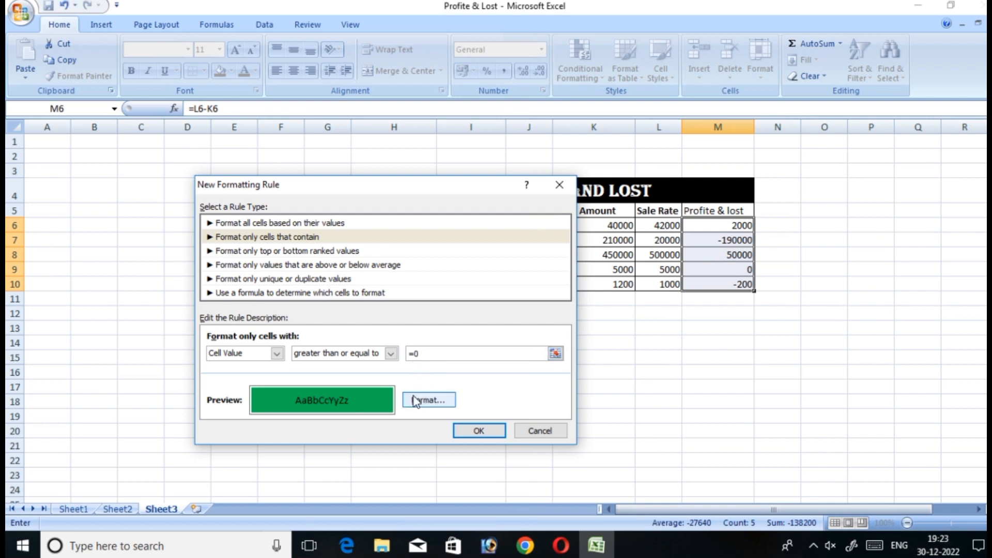
pyautogui.click(479, 432)
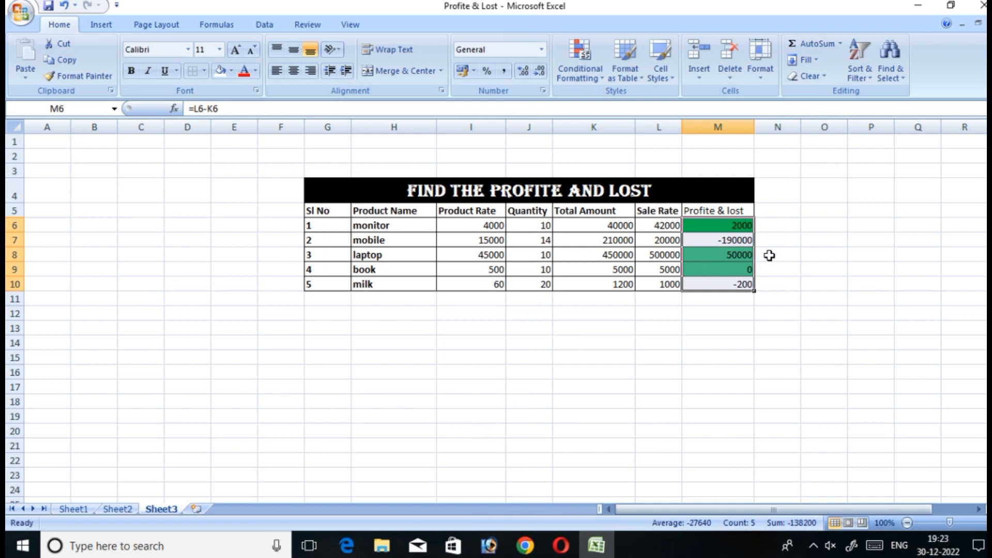
pyautogui.click(767, 255)
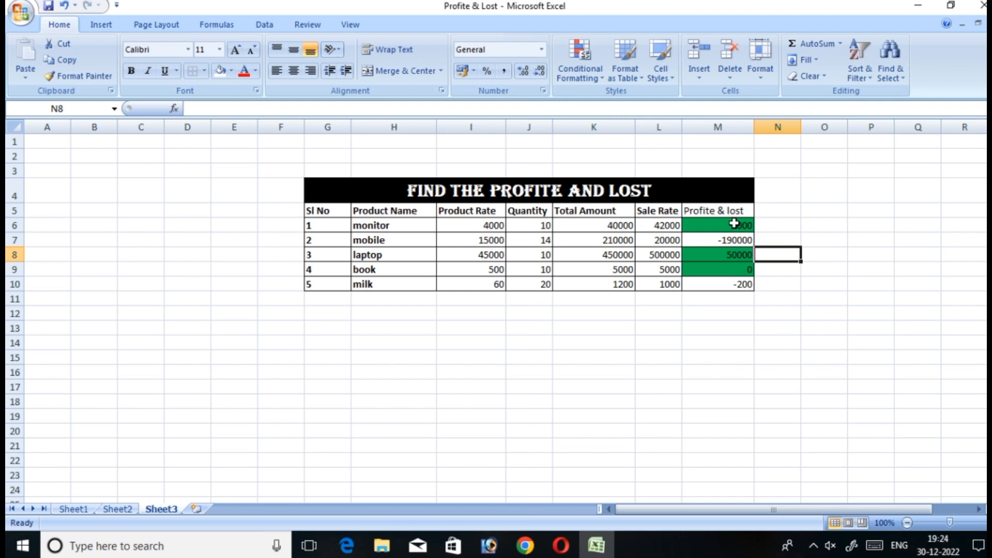
# Create a second conditional formatting rule for M6:M10 of type "Format only cells that contain" with a red fill
pyautogui.moveTo(733, 223); pyautogui.dragTo(736, 281)
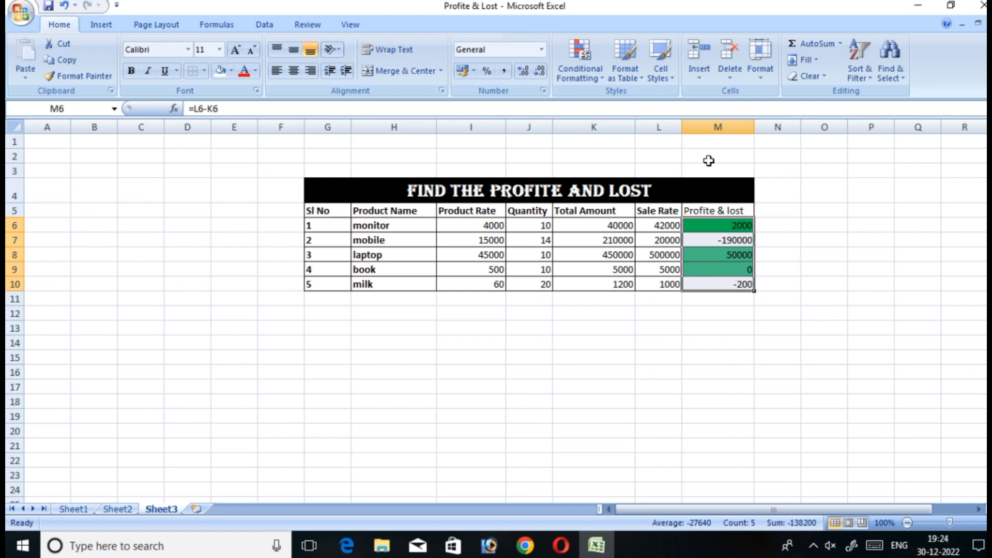
pyautogui.click(600, 78)
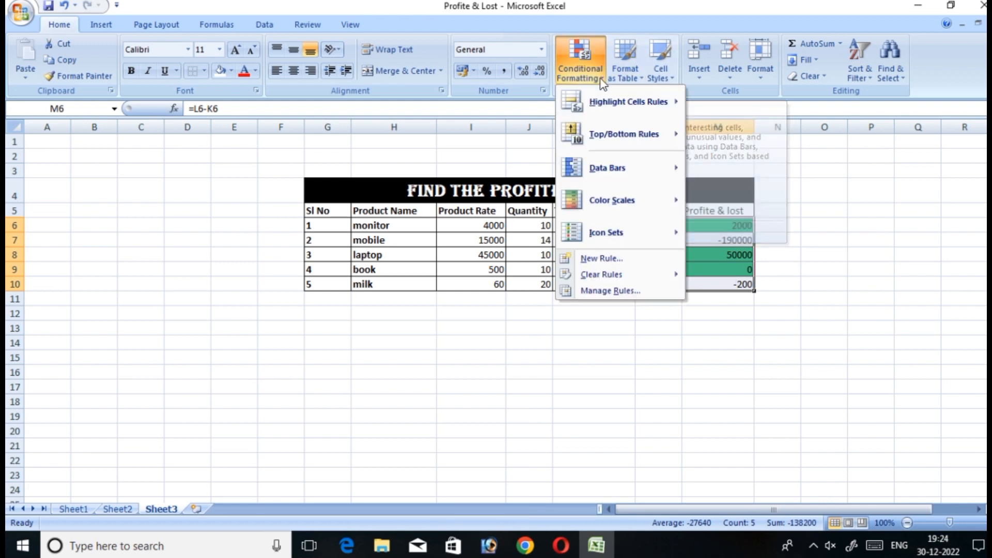
pyautogui.click(601, 260)
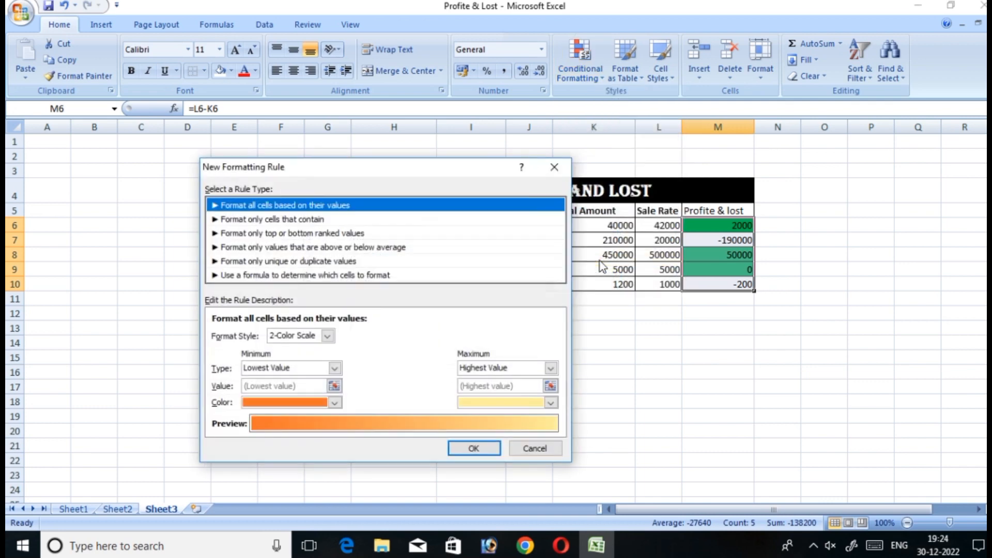
pyautogui.click(284, 222)
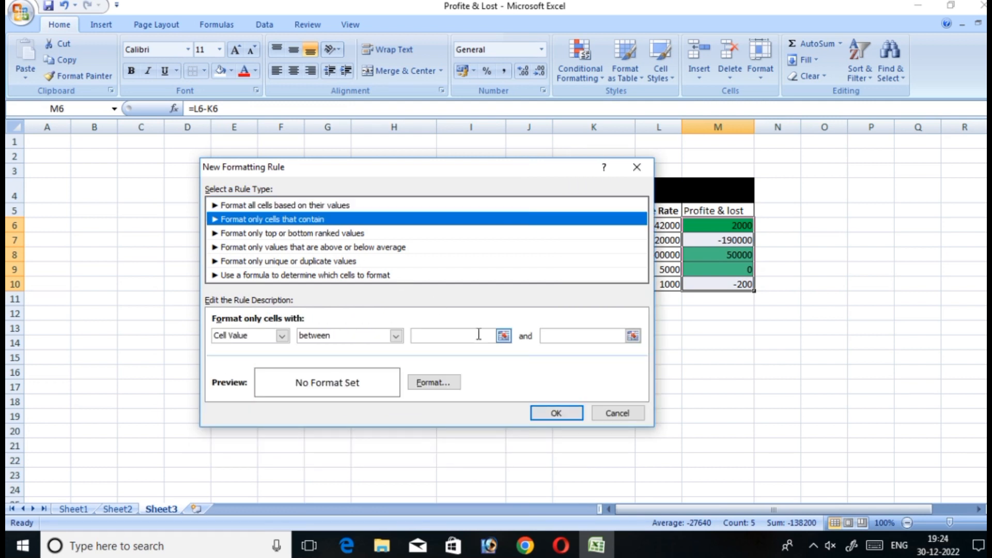
pyautogui.click(425, 384)
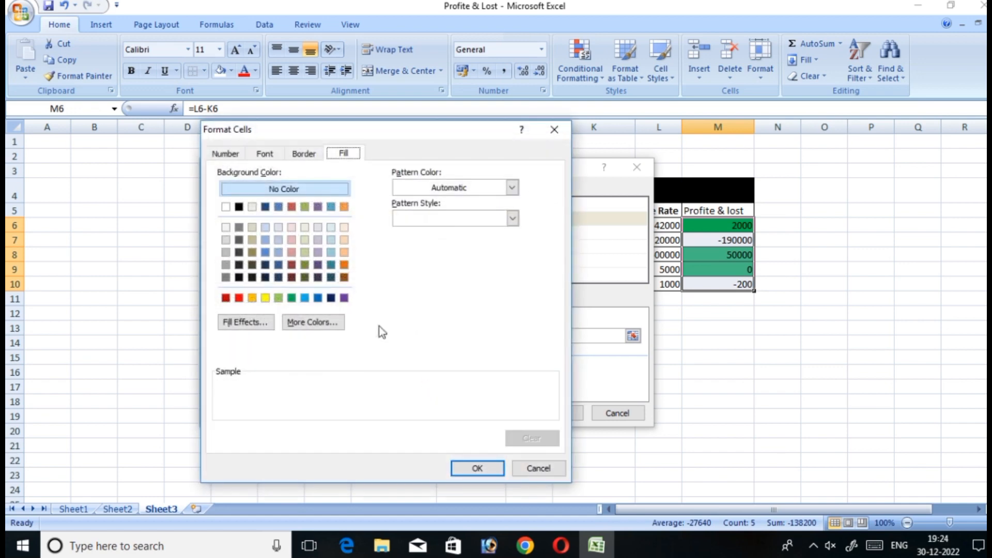
pyautogui.click(239, 298)
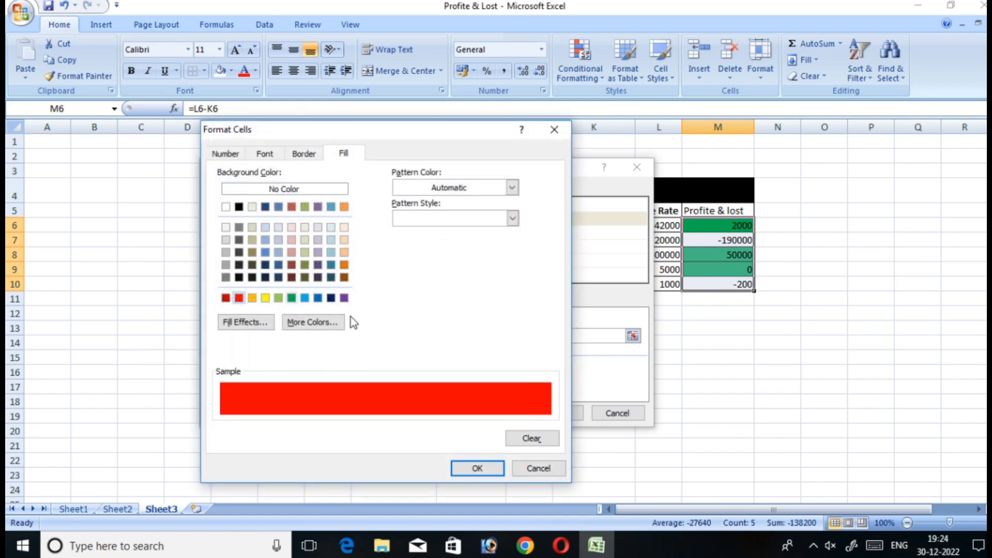
pyautogui.click(469, 468)
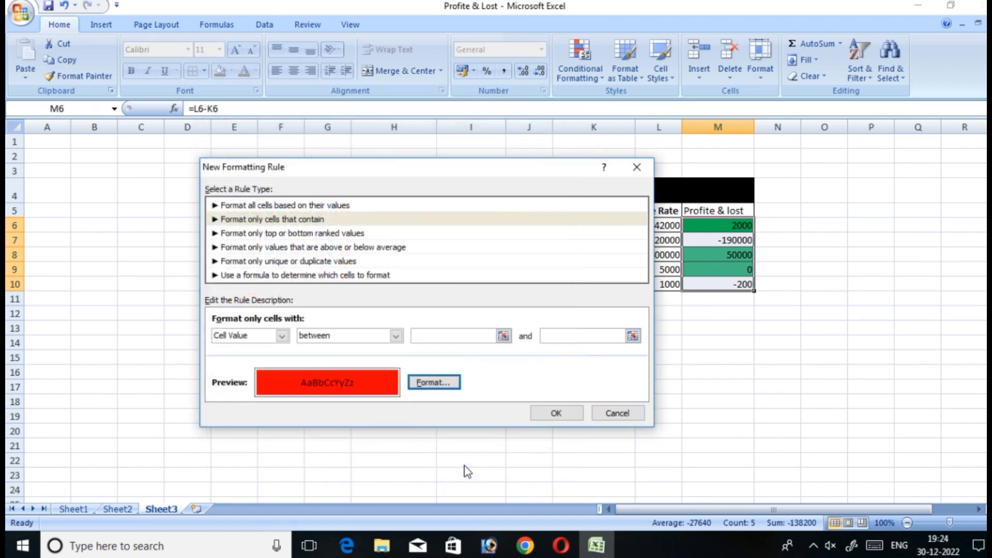
# Set the red rule's condition to cell value less than or equal to =1 and apply it
pyautogui.click(396, 336)
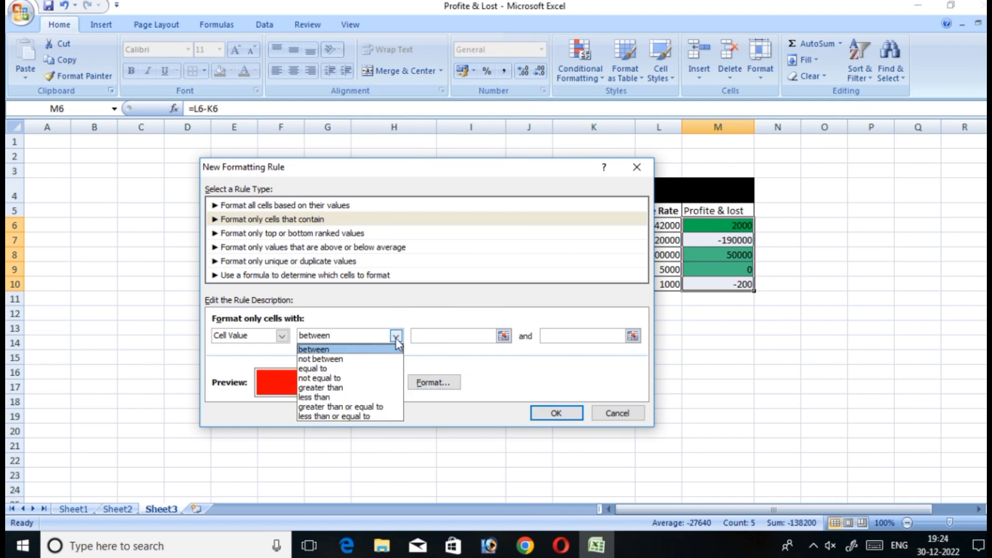
pyautogui.click(340, 417)
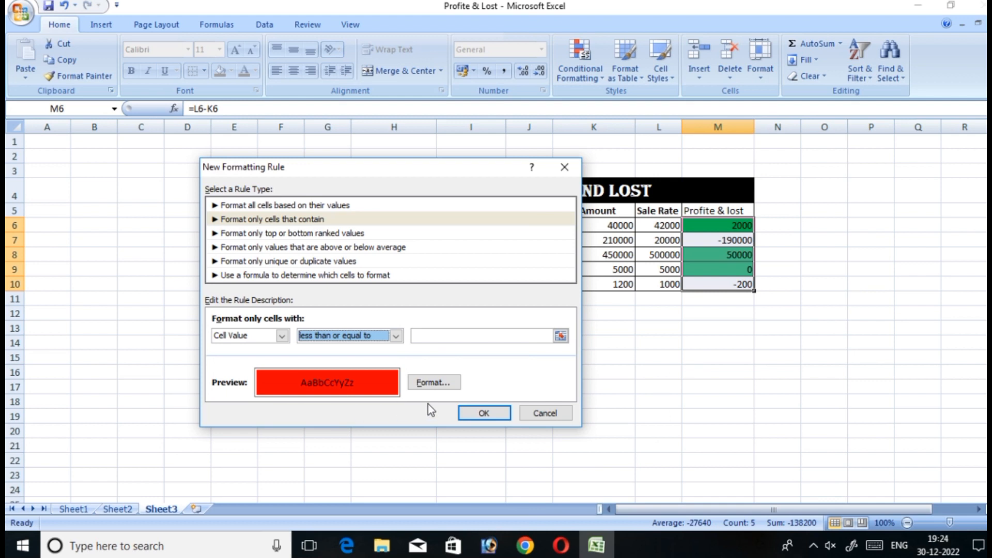
pyautogui.click(486, 414)
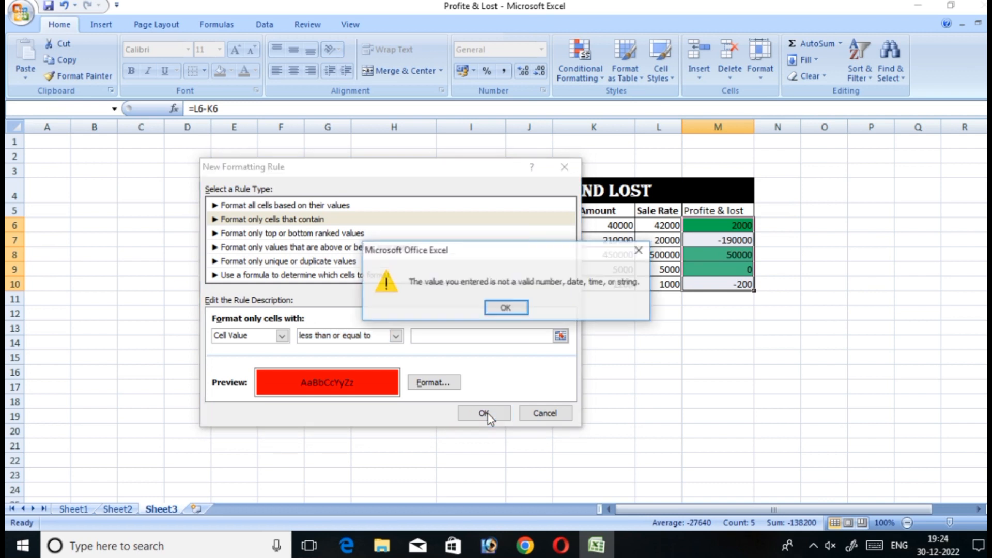
pyautogui.click(505, 308)
pyautogui.click(415, 334)
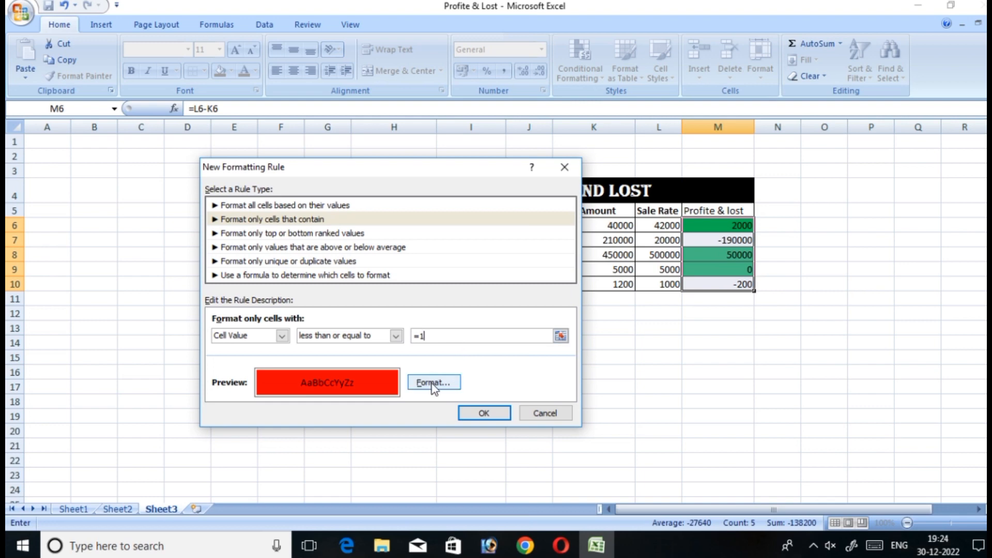
pyautogui.click(472, 413)
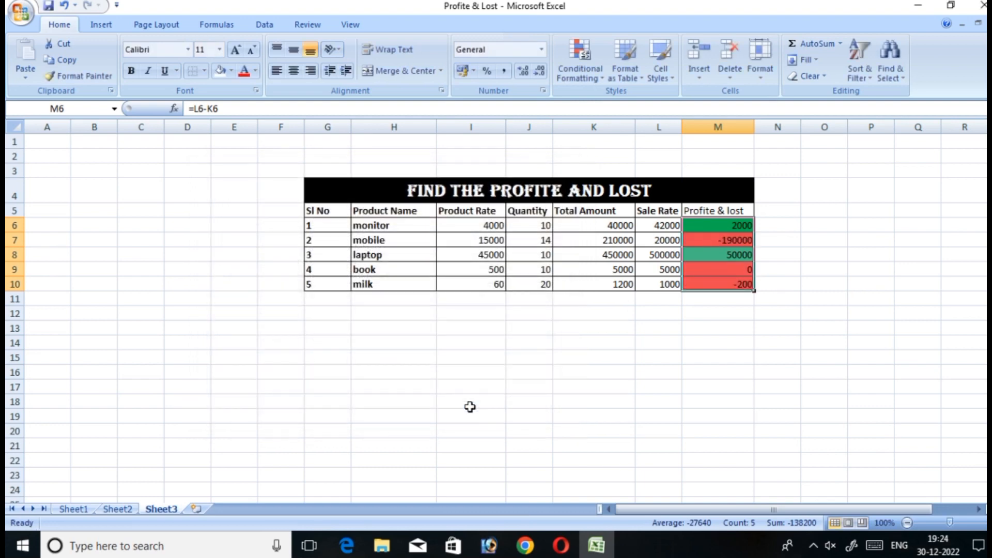
pyautogui.click(678, 329)
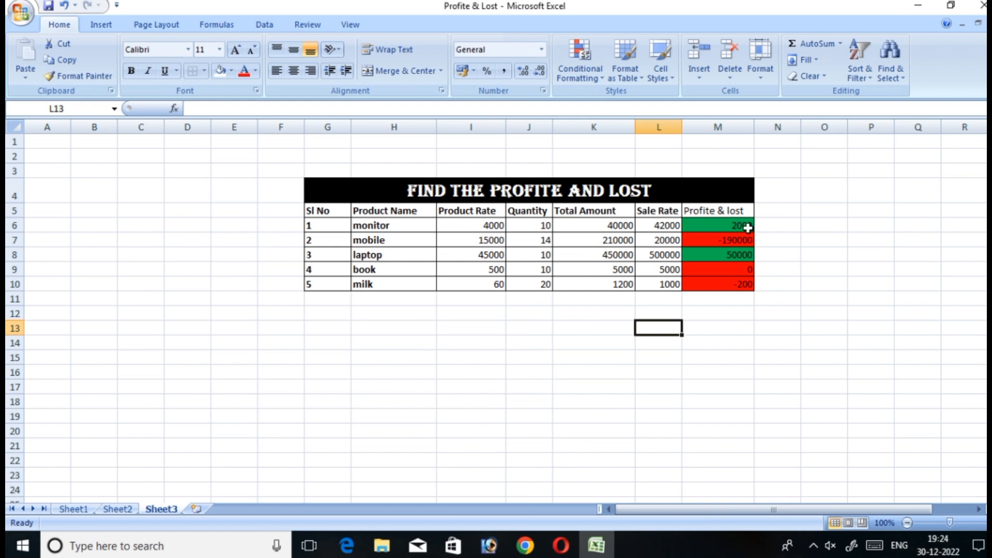